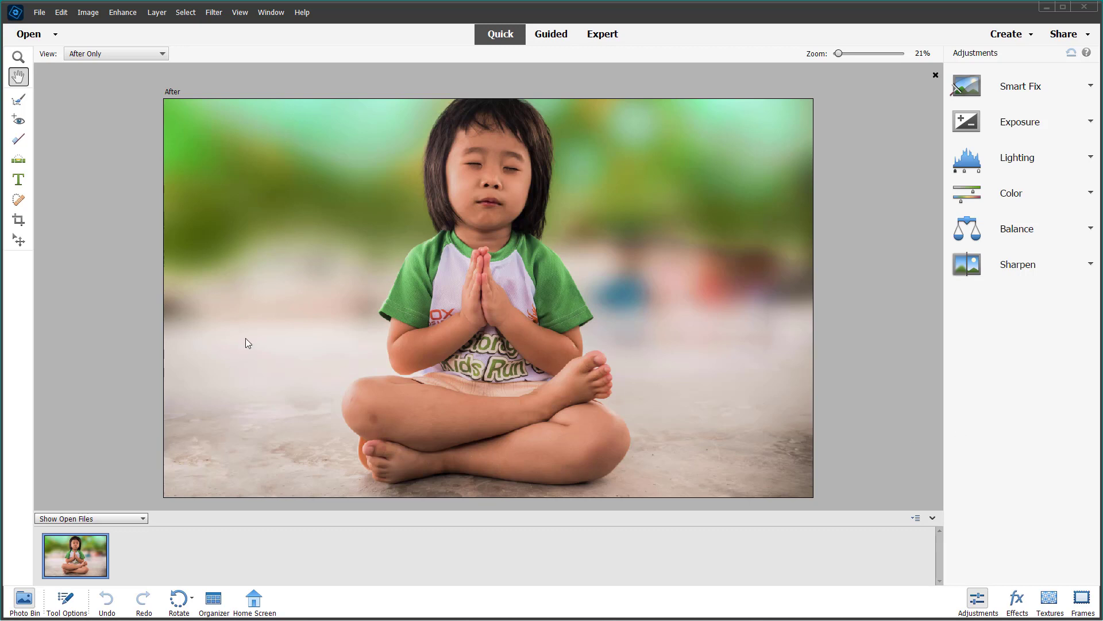
Open girl.jpg from the Desktop alongside the child photo and switch between the two open photos
click(40, 13)
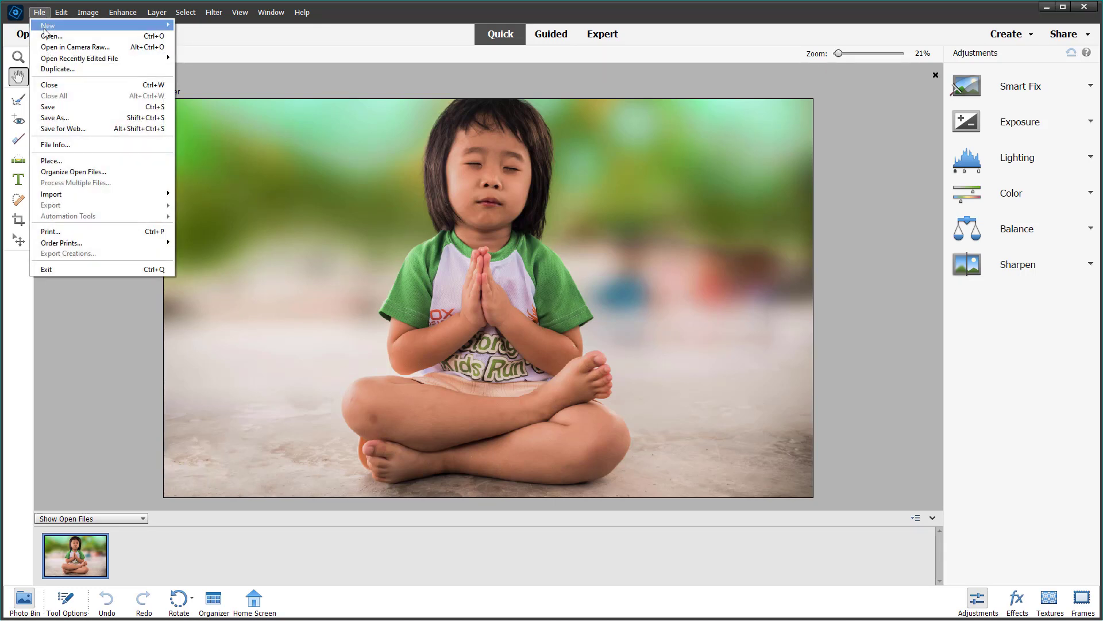
mouse_move(46, 32)
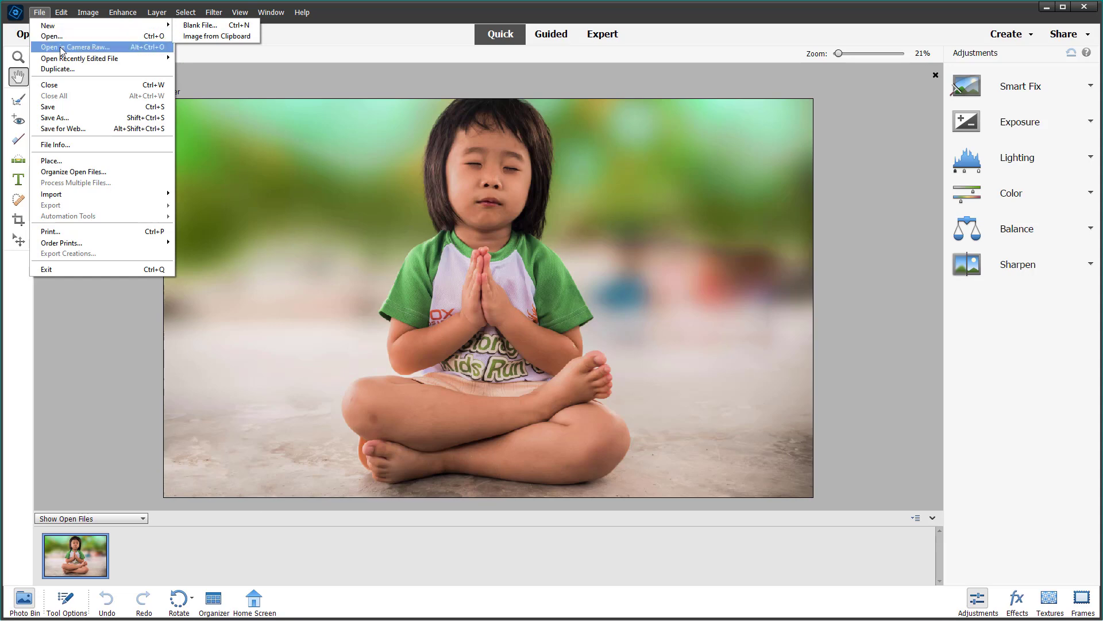
click(58, 35)
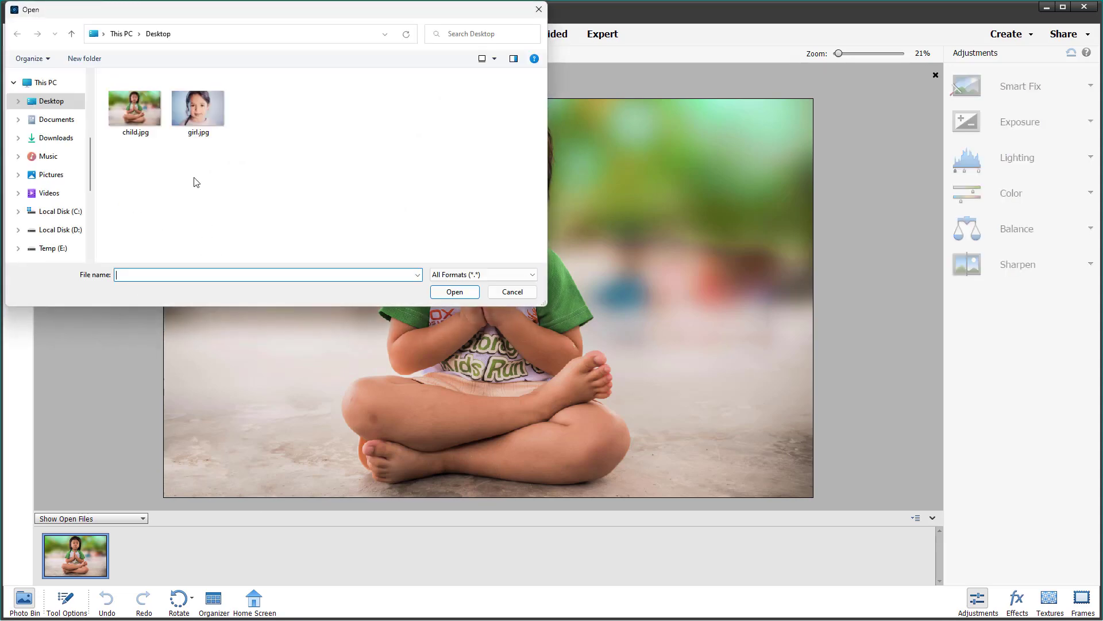
click(198, 106)
click(454, 291)
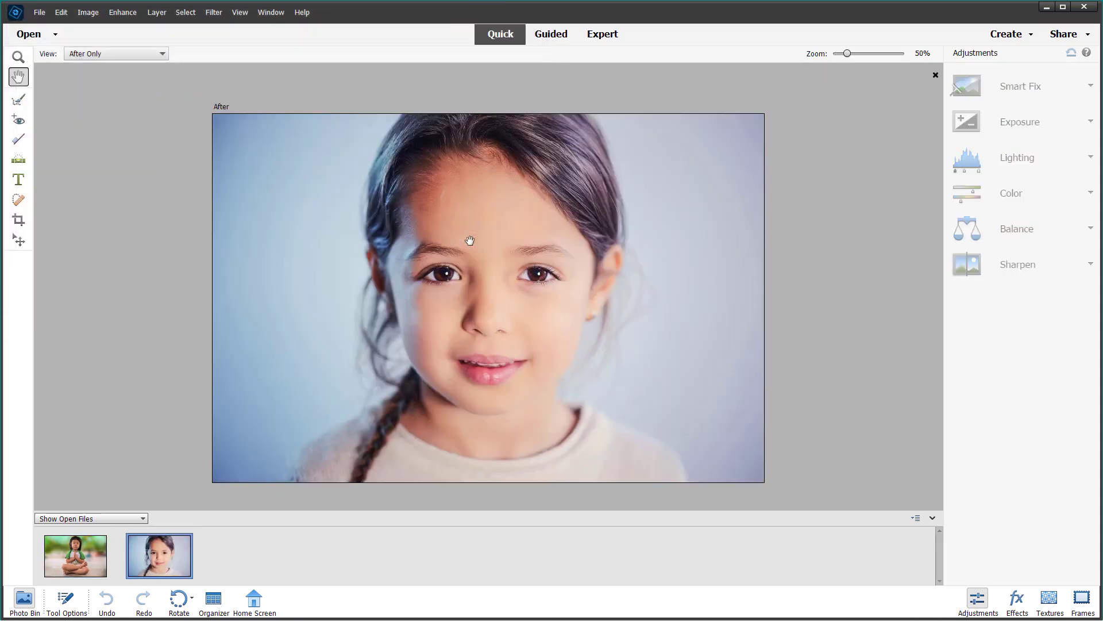
click(91, 572)
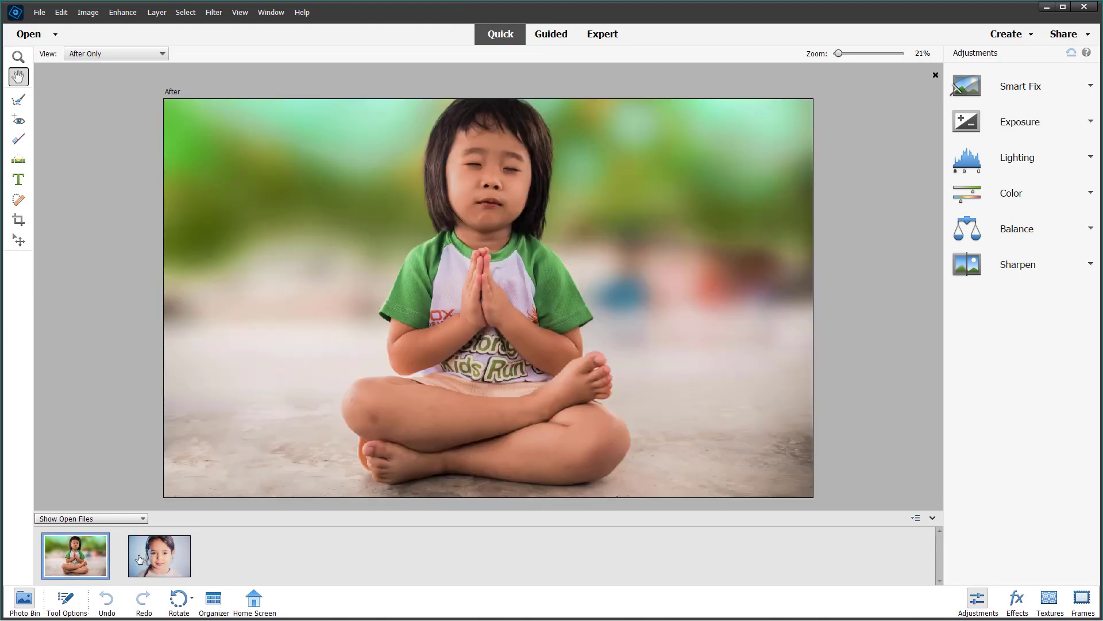
click(152, 561)
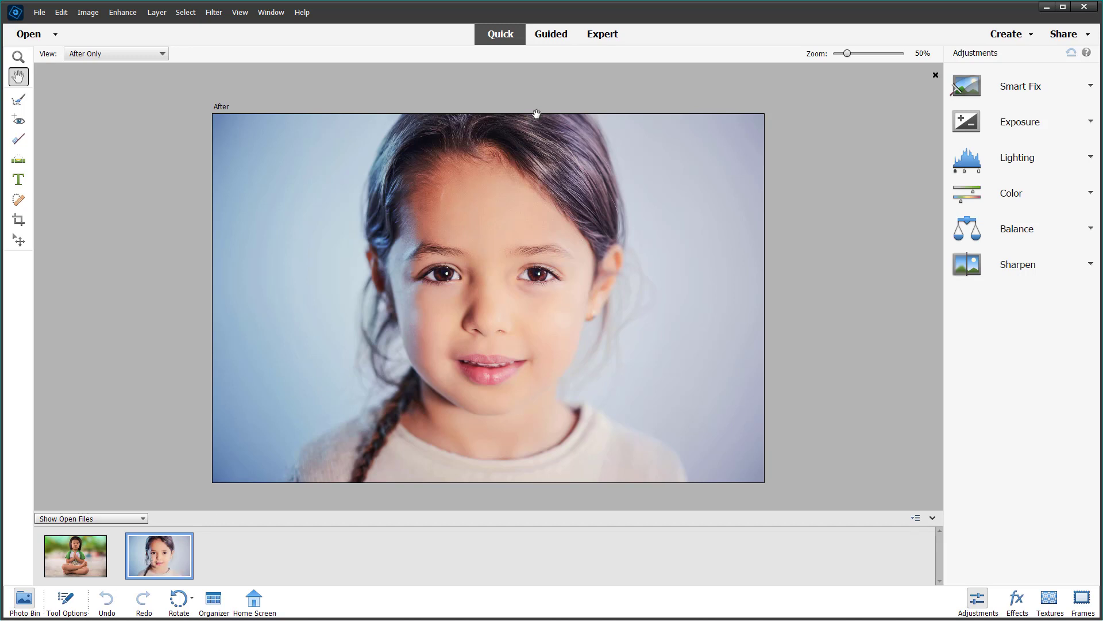
Start the Photomerge Faces guided edit and set the girl photo as the base image in the Final window
click(555, 38)
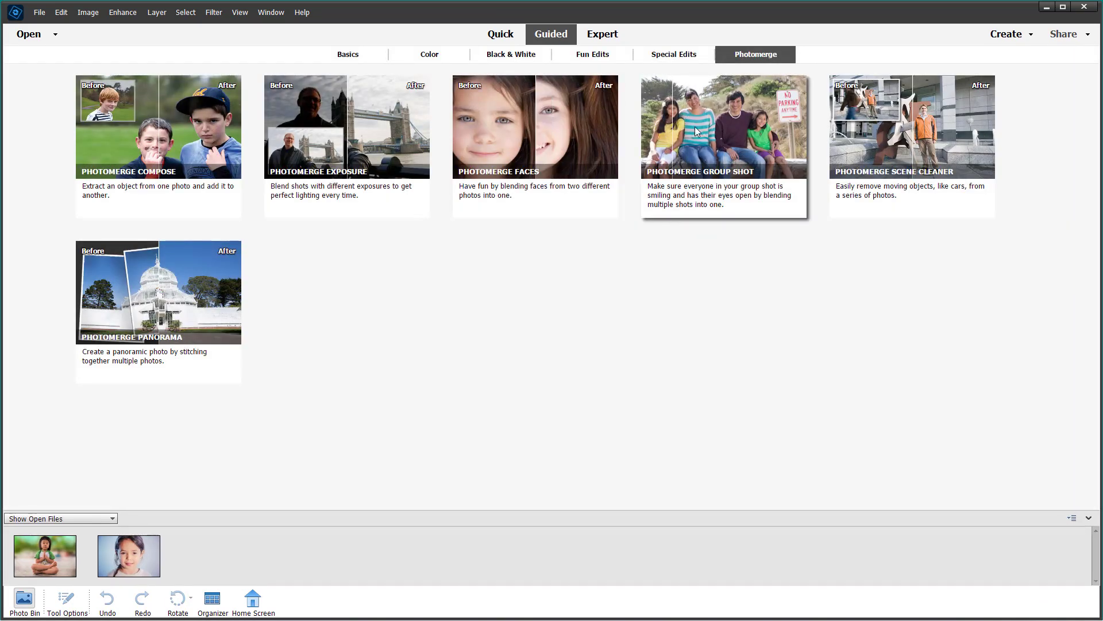
click(503, 155)
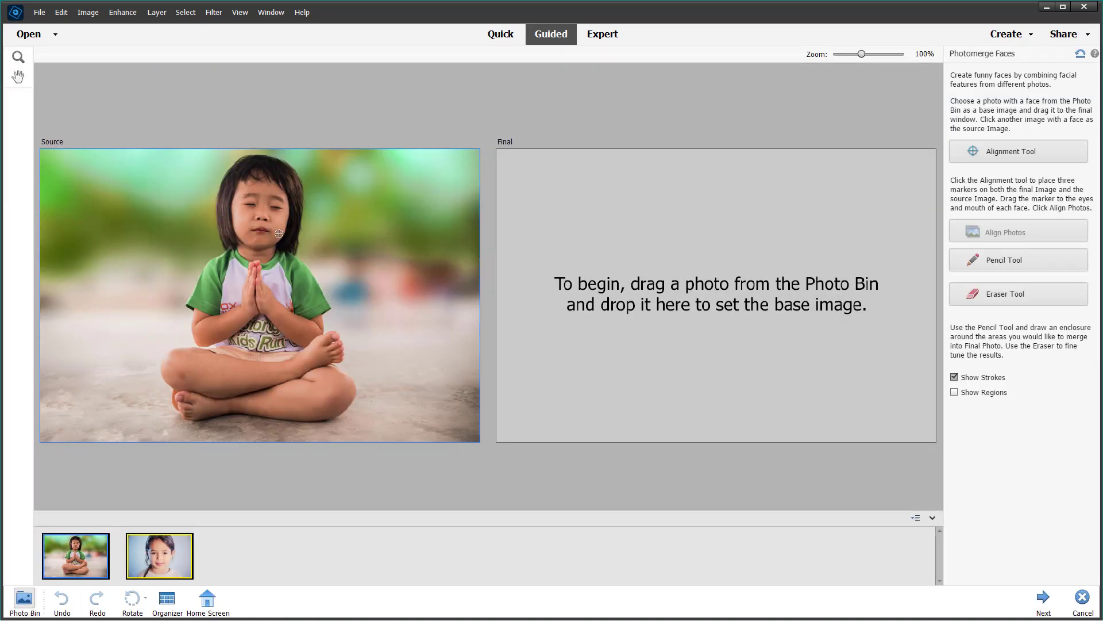
drag(171, 557, 653, 289)
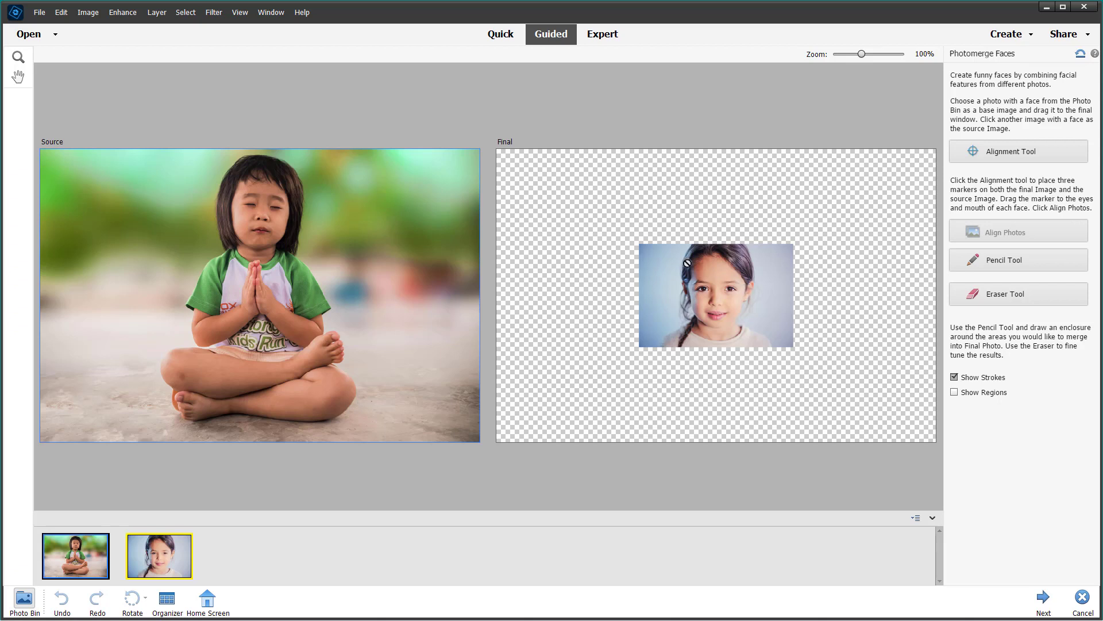
Place the three alignment markers on the eyes and mouth of the child's face in the source photo
click(1022, 150)
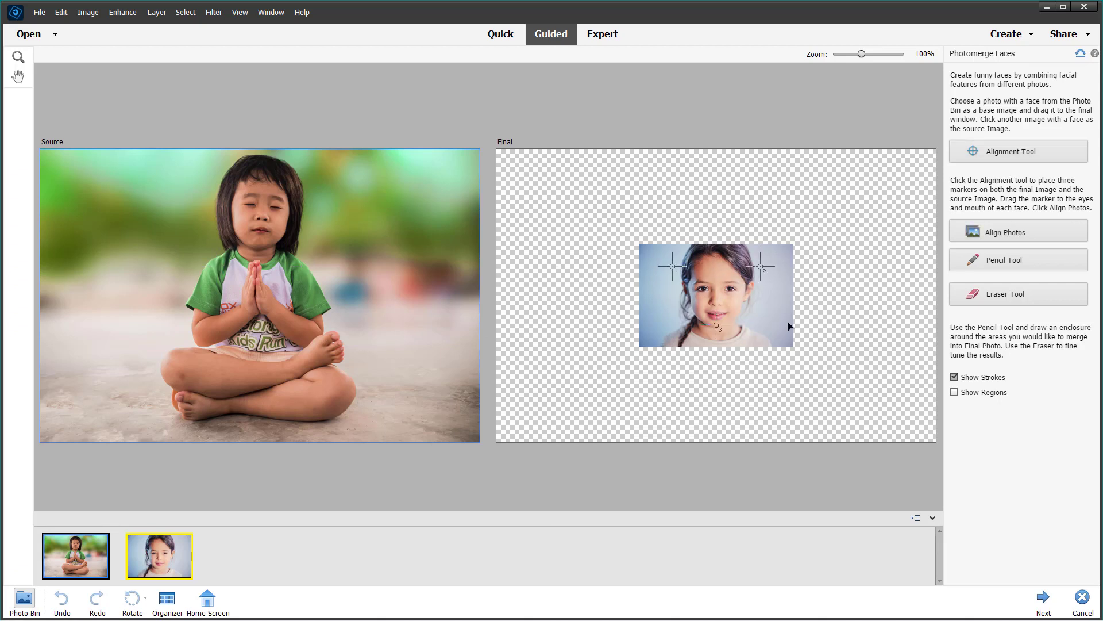
mouse_move(315, 273)
drag(306, 269, 276, 211)
drag(218, 267, 252, 207)
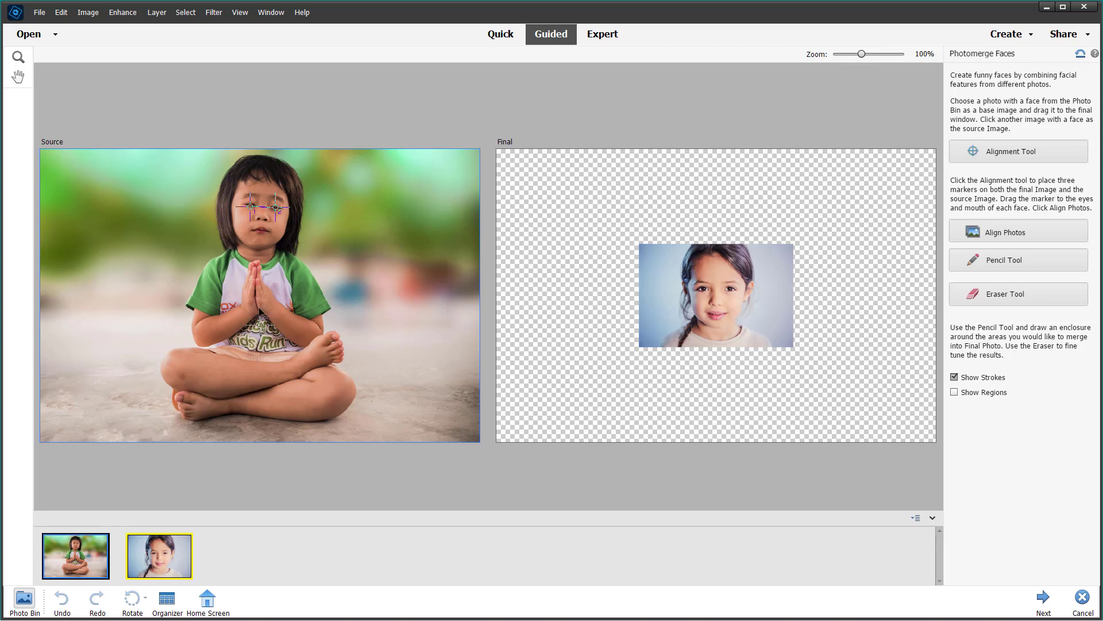
drag(261, 324, 262, 222)
Place the three alignment markers on the eyes and mouth of the girl's face in the base photo and align the photos
click(723, 276)
drag(762, 269, 731, 292)
mouse_move(671, 271)
mouse_down()
mouse_move(717, 315)
mouse_move(717, 305)
mouse_up()
click(984, 233)
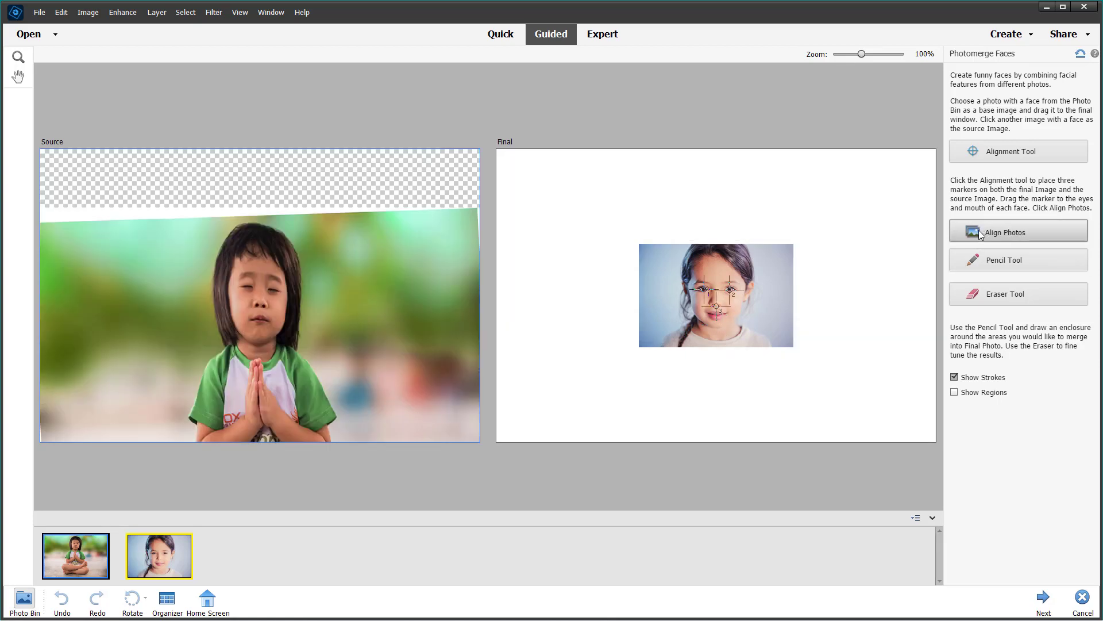
mouse_move(267, 293)
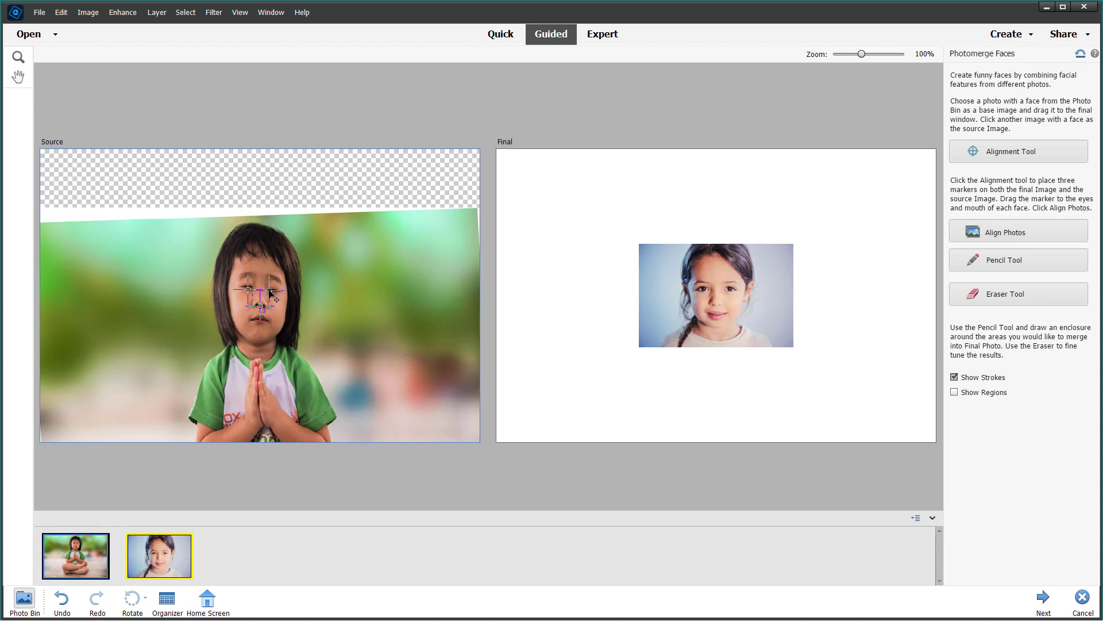
click(1010, 235)
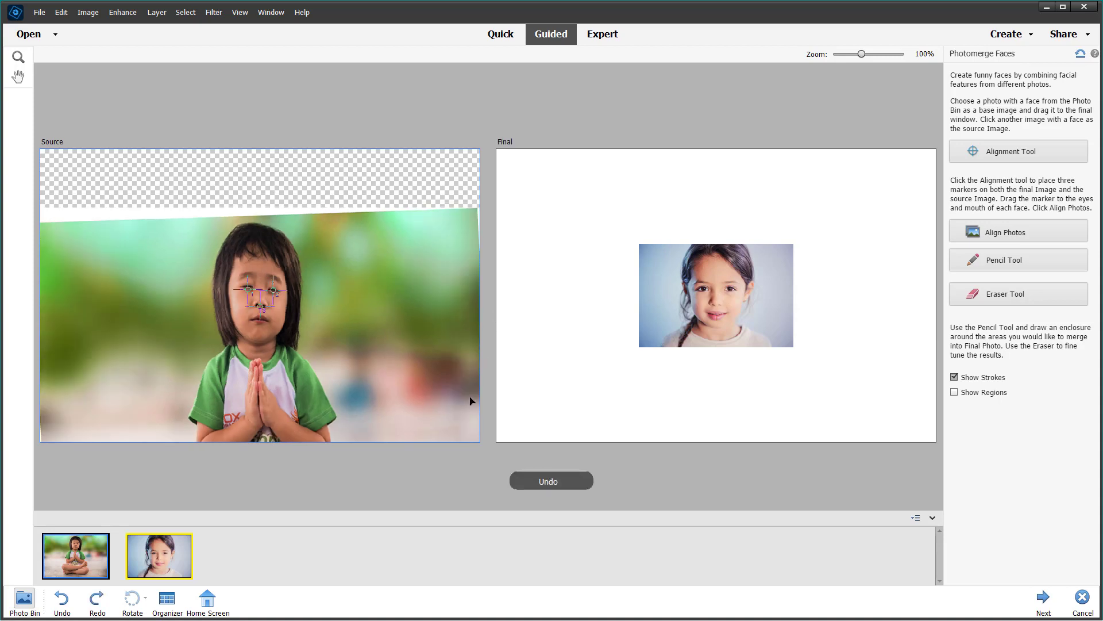
Enlarge the Pencil Tool and paint two strokes over the background right of the source child's head, undoing an extra stroke on the left
click(1001, 266)
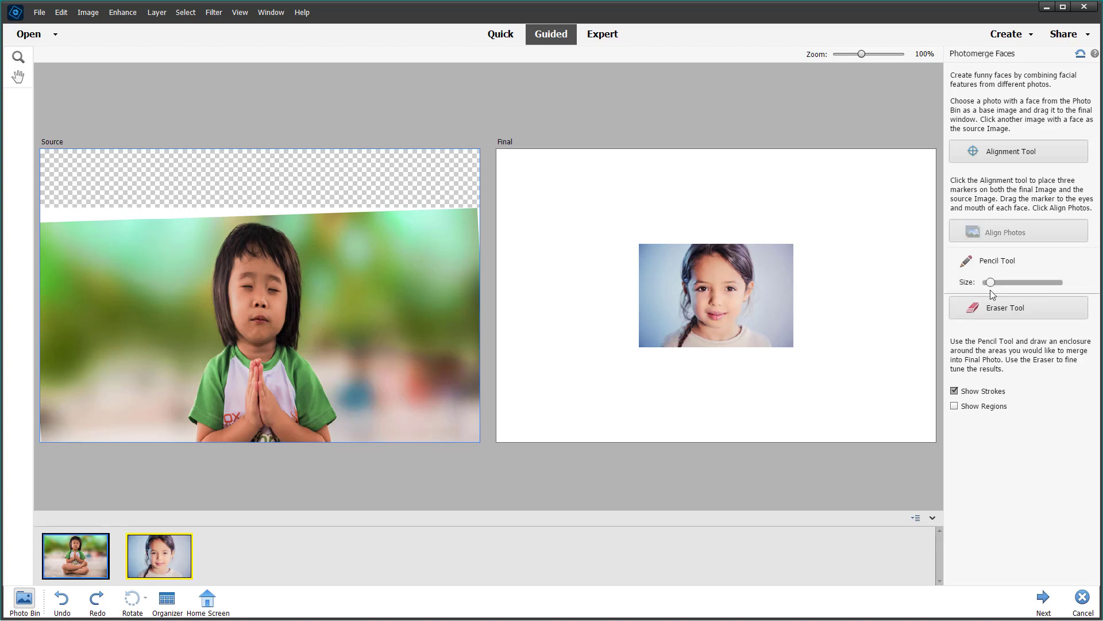
drag(998, 284, 1008, 285)
drag(323, 219, 373, 316)
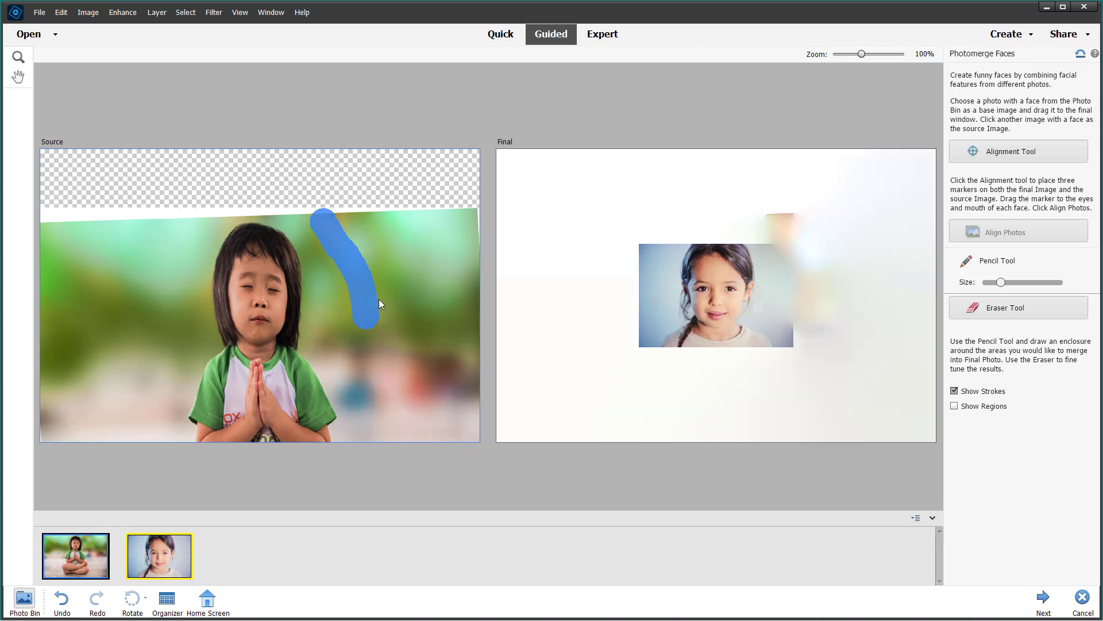
drag(303, 210, 328, 315)
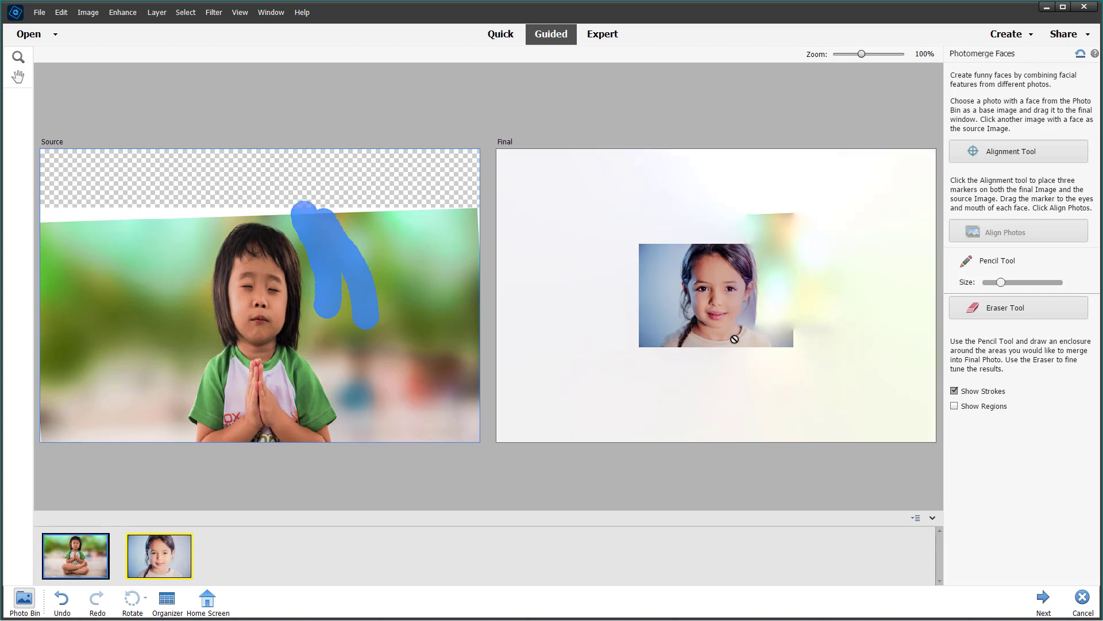
drag(206, 230, 195, 292)
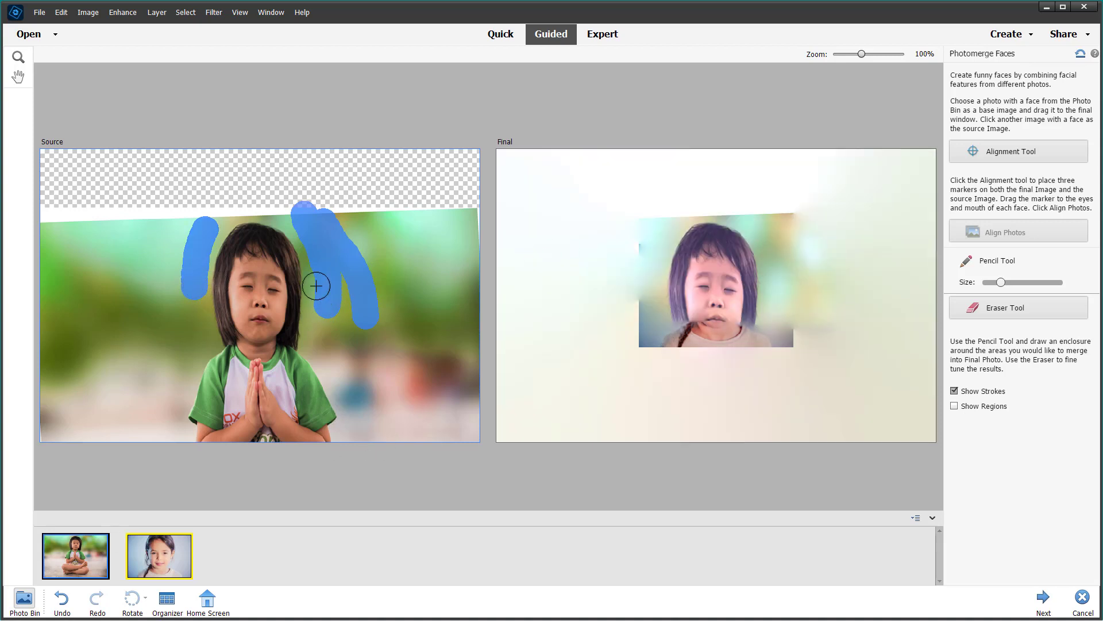
click(68, 606)
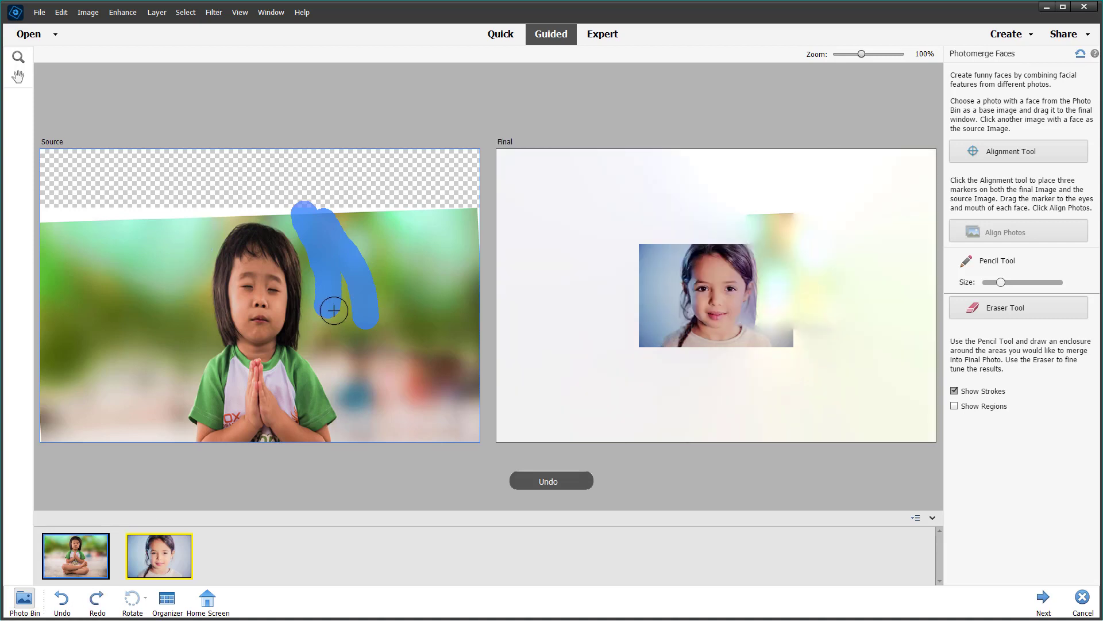
Paint more pencil strokes above the source child's head and over the right side of the hair down to the shoulder
mouse_move(286, 231)
mouse_down()
mouse_move(311, 245)
mouse_move(322, 297)
mouse_up()
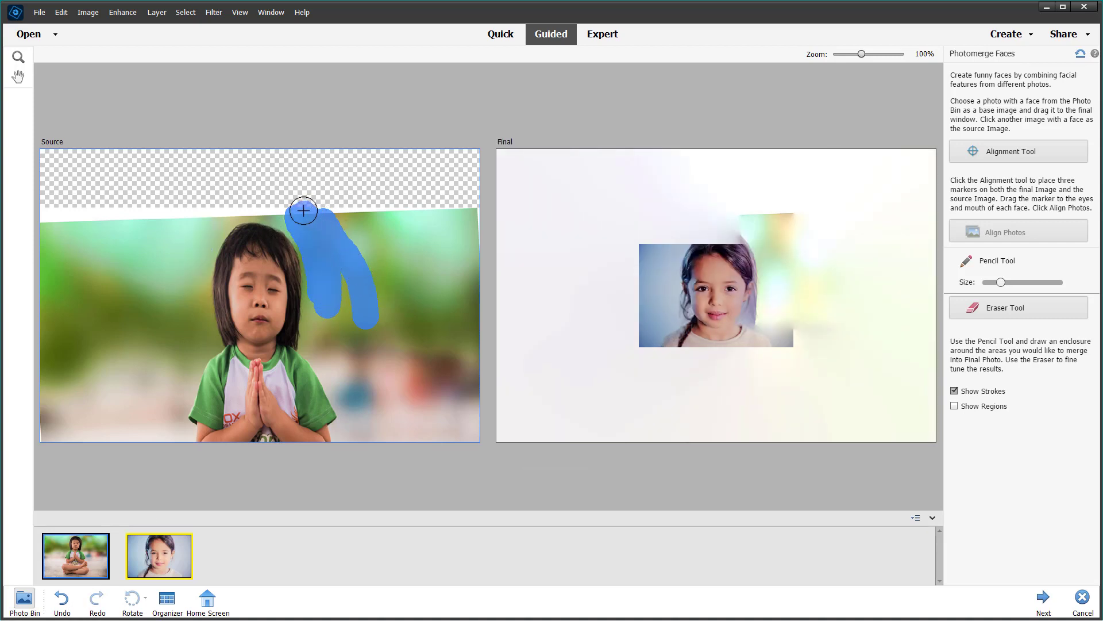
drag(301, 212, 250, 200)
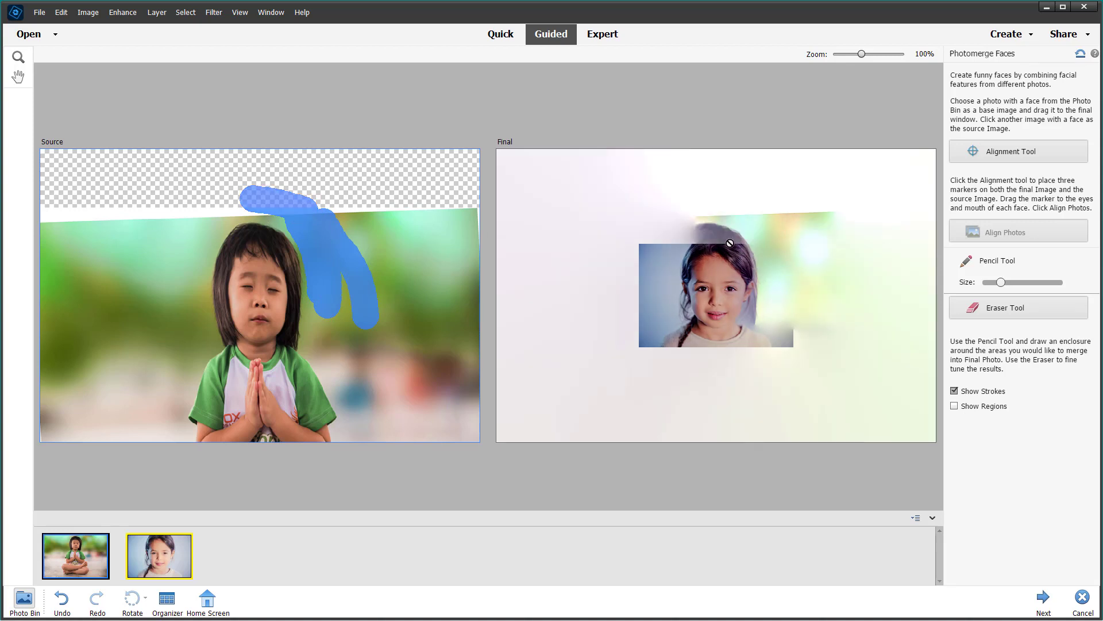
drag(301, 258, 313, 307)
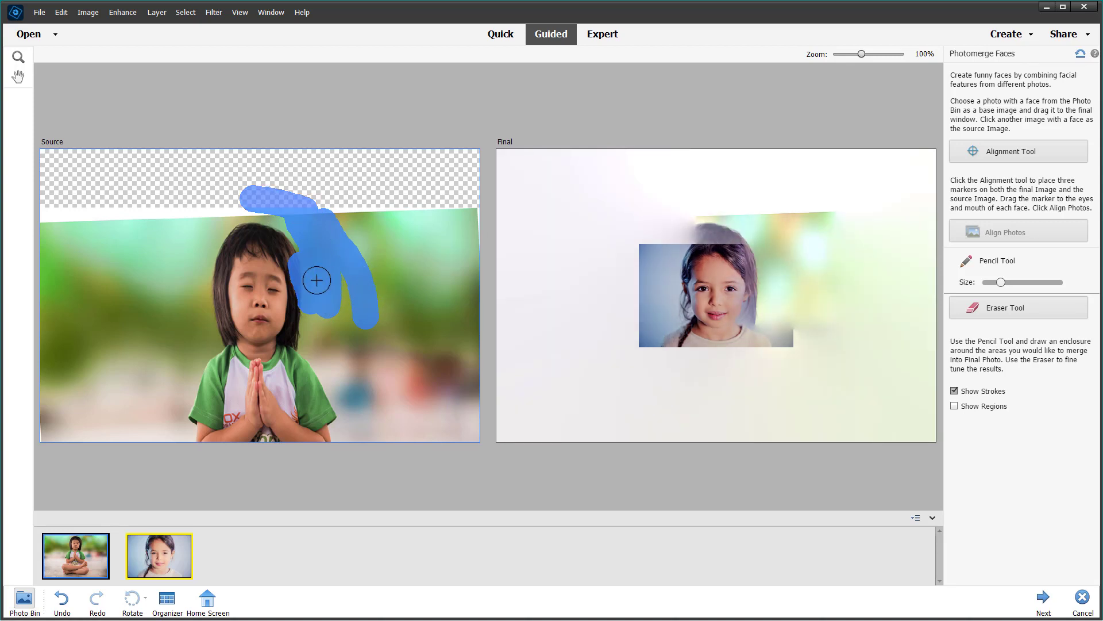
drag(287, 270, 300, 301)
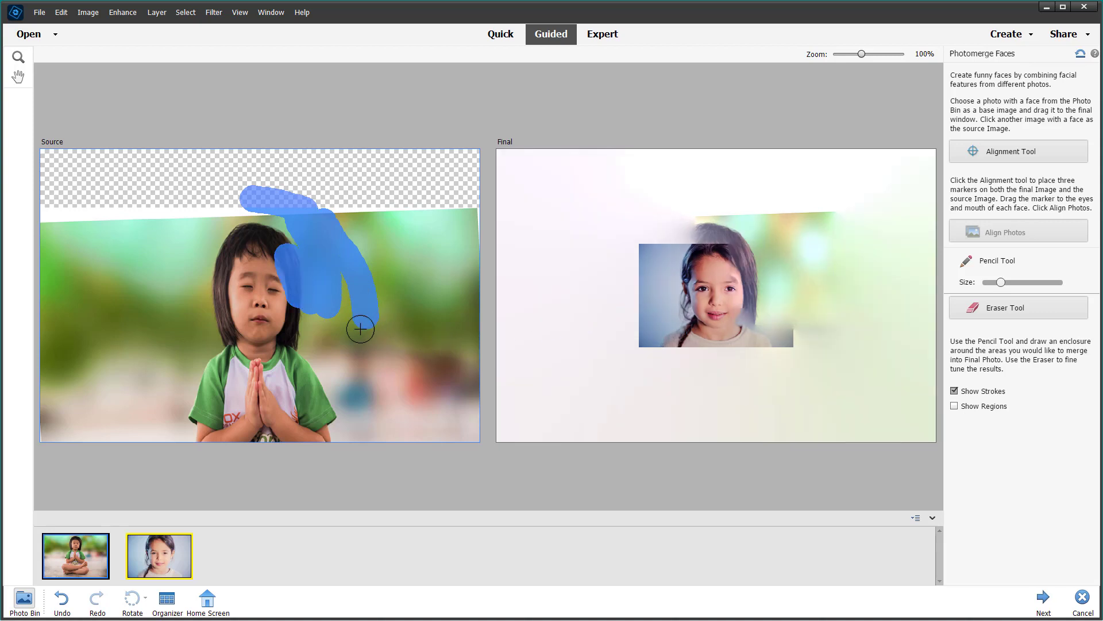
drag(311, 312, 296, 343)
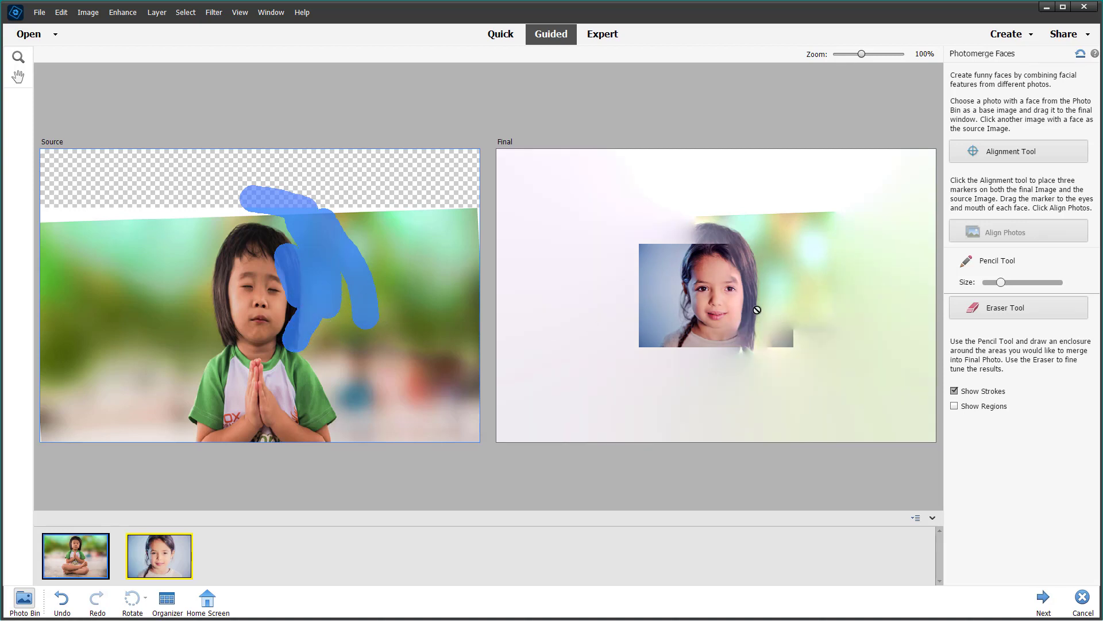
Toggle the display of strokes and regions to inspect the merge areas
click(955, 392)
click(954, 391)
click(955, 406)
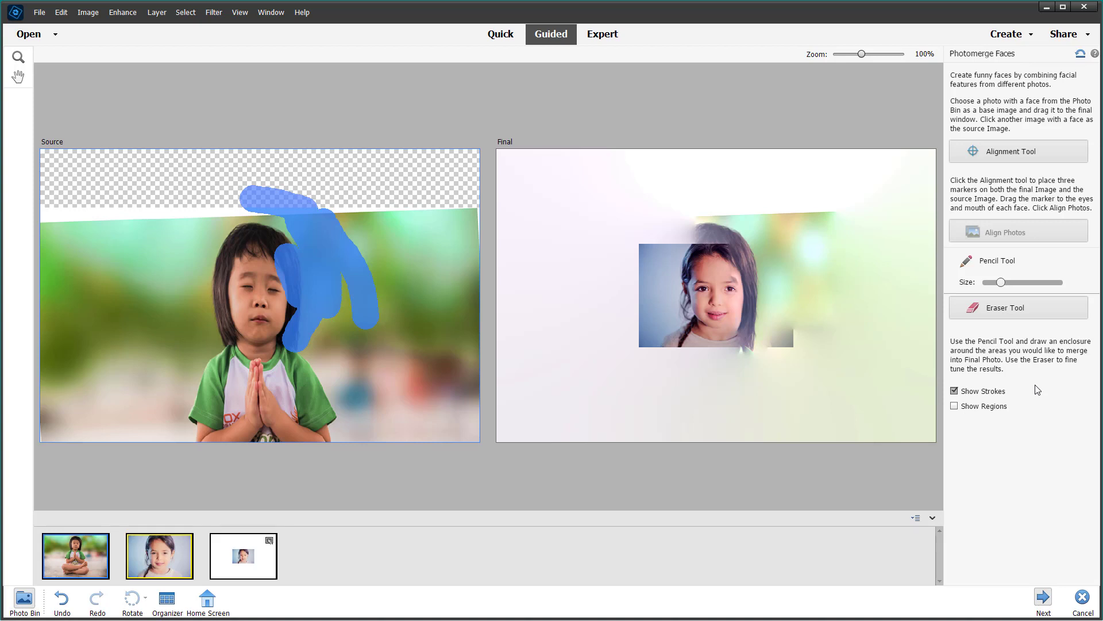
Finish the Photomerge Faces edit and continue editing the merged image in Quick mode
click(1043, 598)
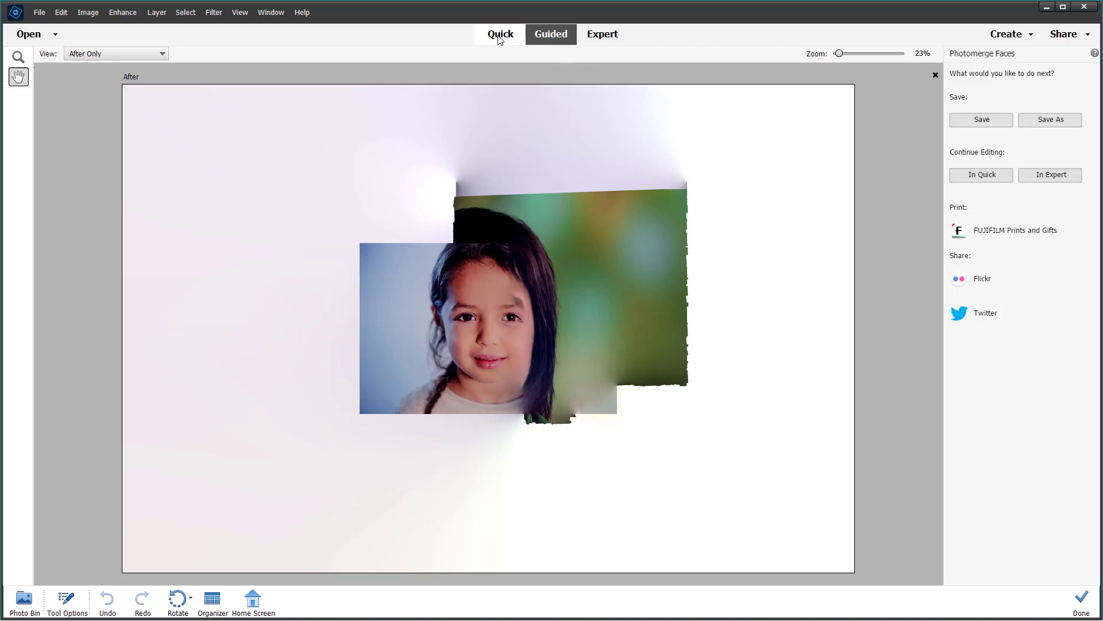
click(964, 175)
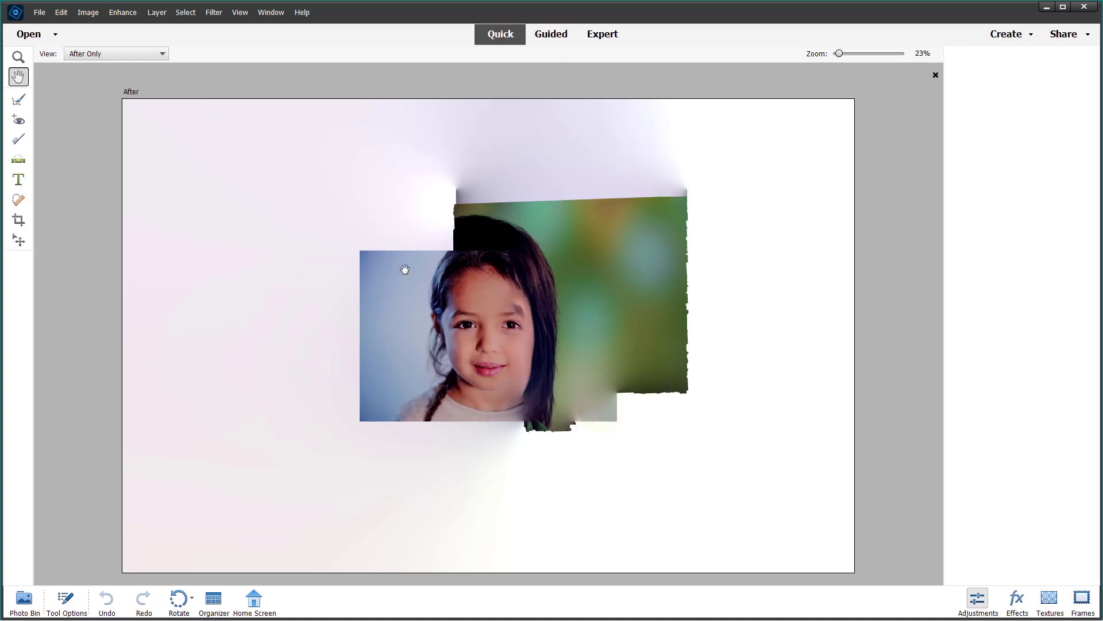
Crop the merged image tightly around the blended face and hair, removing the white surroundings
click(18, 220)
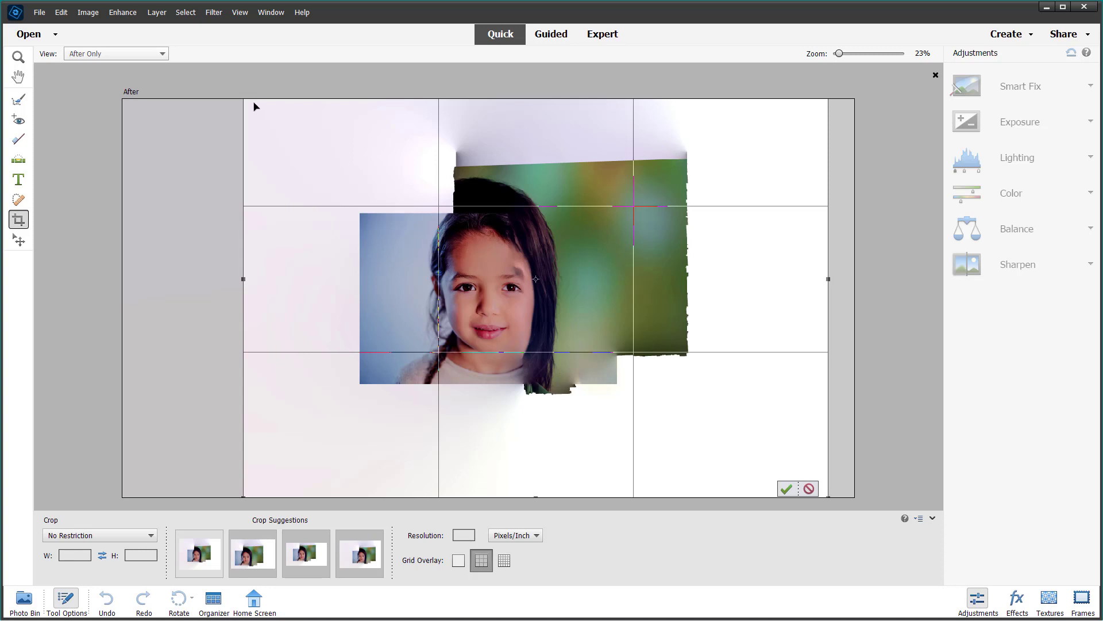
drag(828, 497, 557, 291)
drag(414, 183, 576, 302)
drag(720, 449, 593, 366)
click(550, 375)
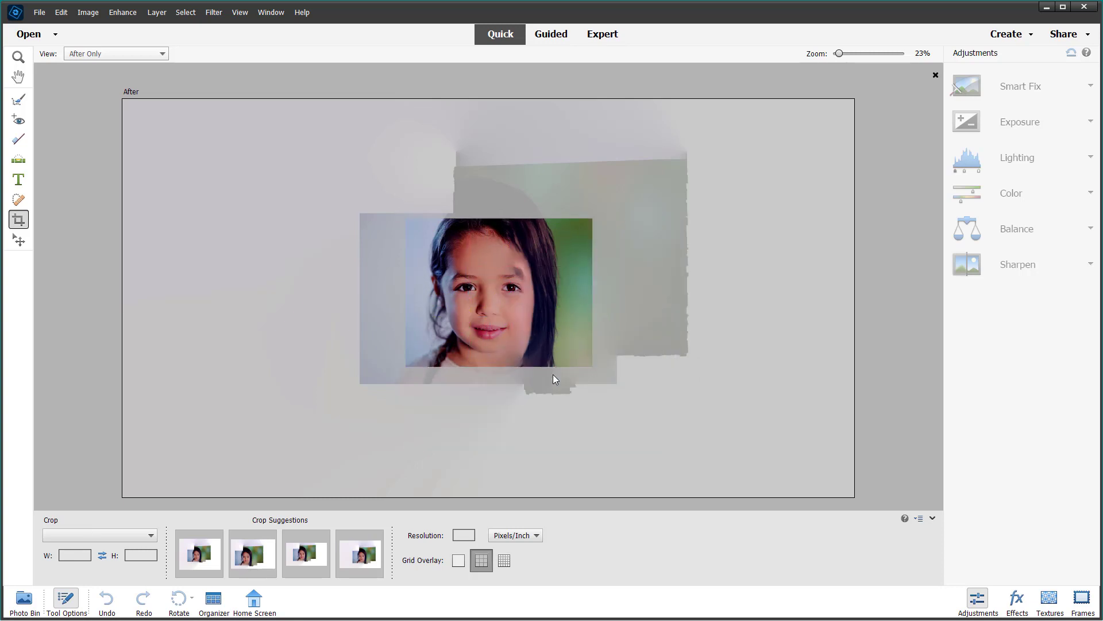